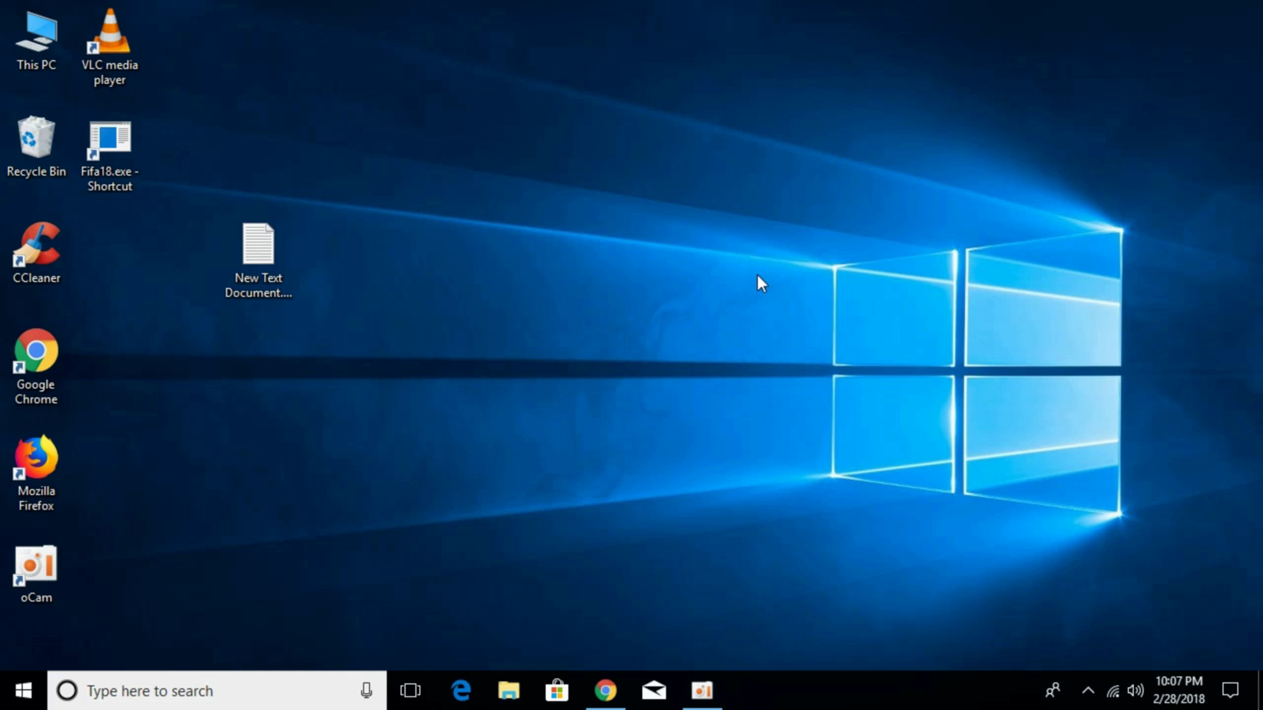
Download the 358 MB AIO zip from Google Drive despite the too-large-to-scan warning
{"action": "left_click", "coordinate": [604, 691]}
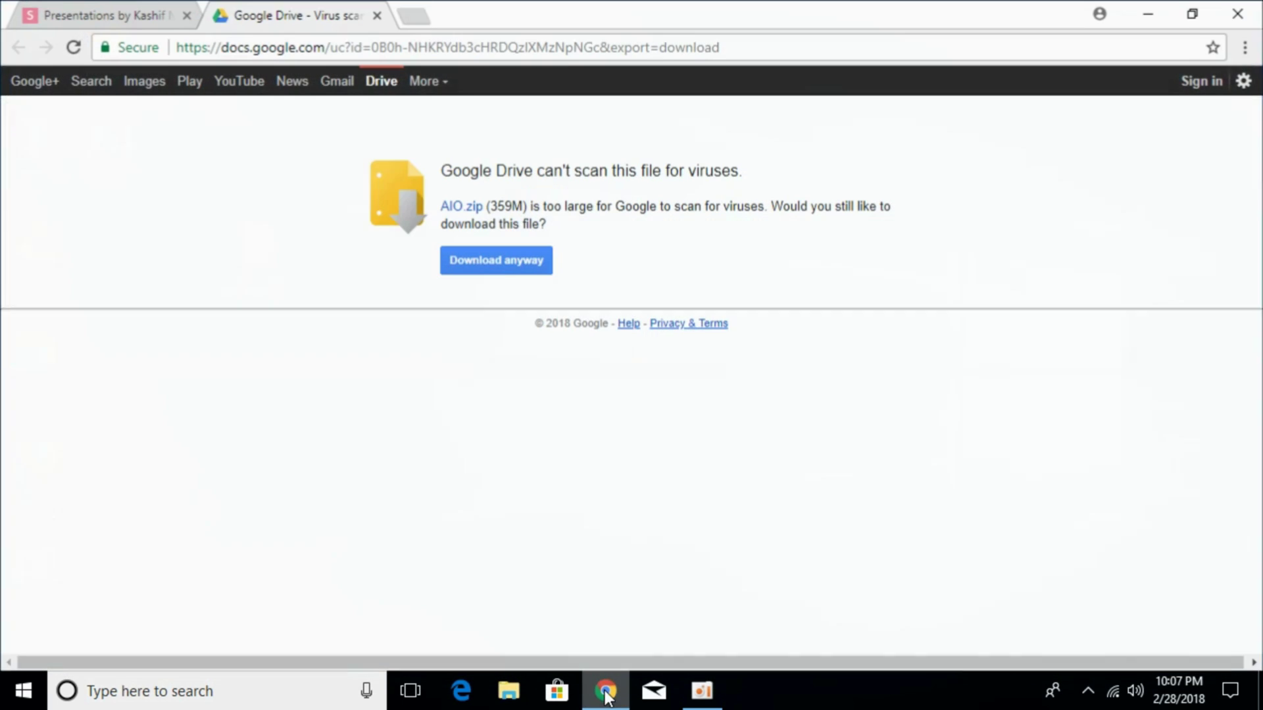
{"action": "left_click", "coordinate": [554, 46]}
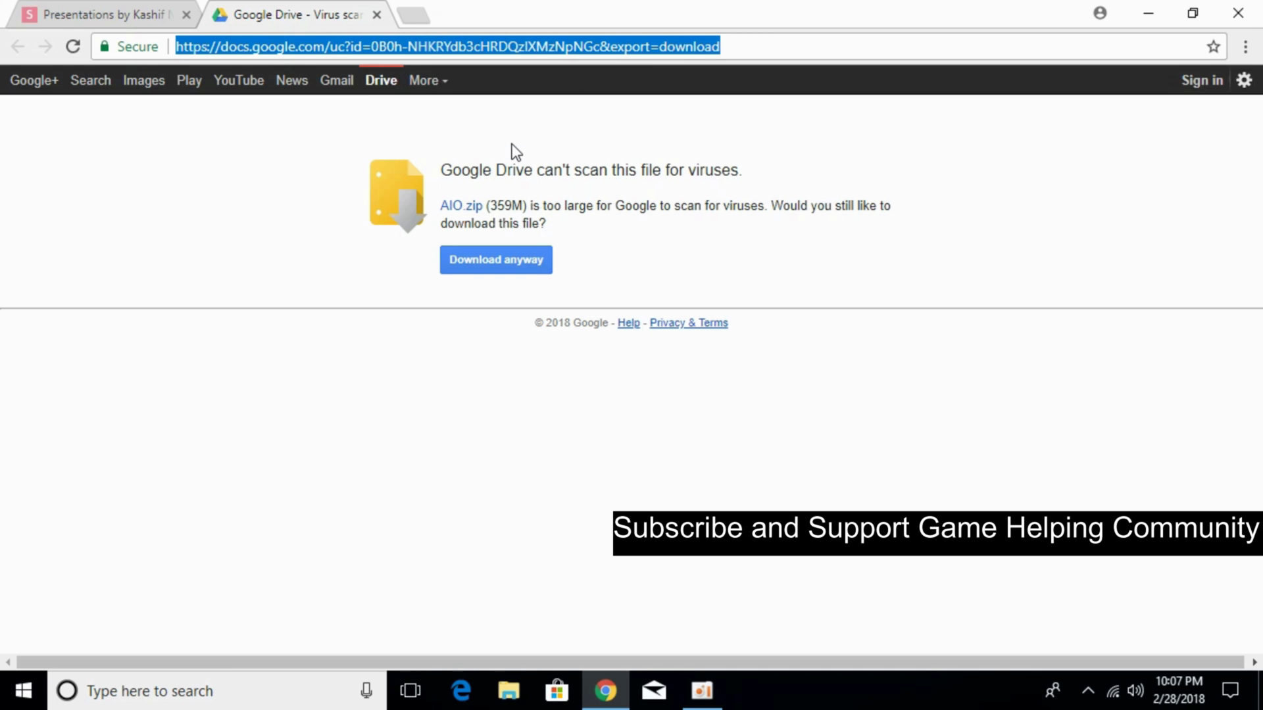
{"action": "left_click", "coordinate": [488, 259]}
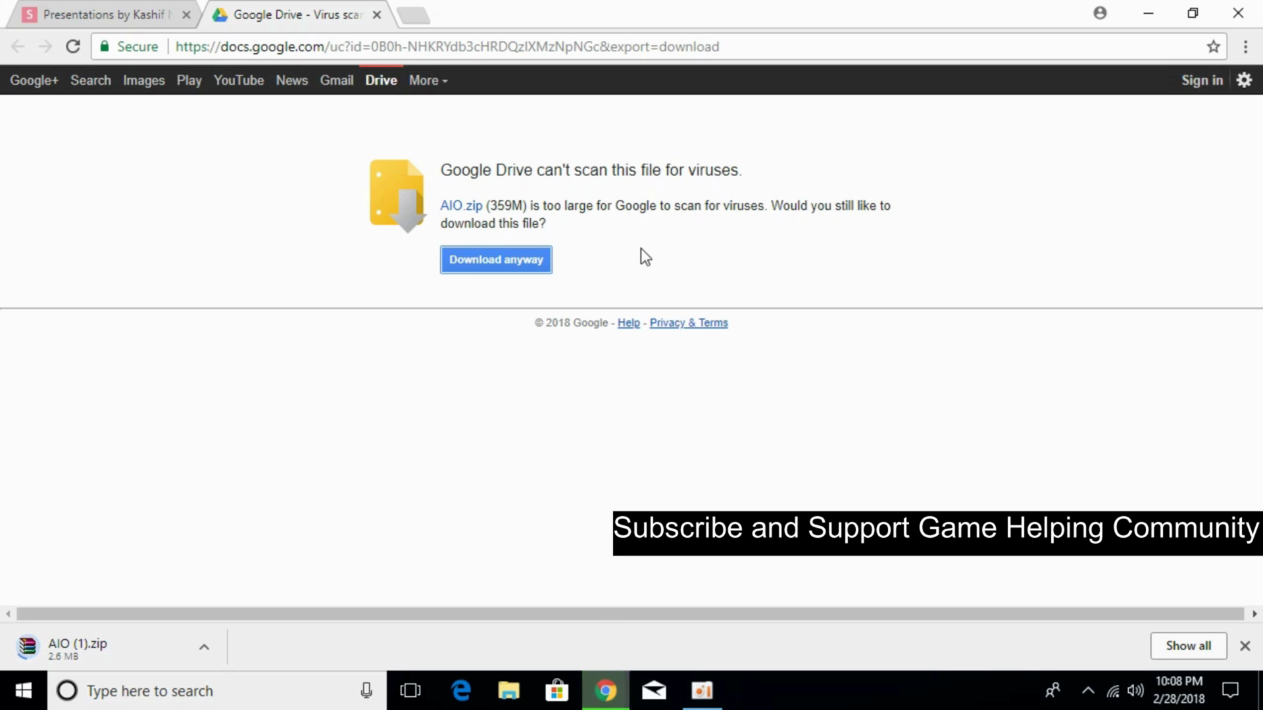
Find AIO.zip in the Downloads folder and bring up its context menu
{"action": "left_click", "coordinate": [509, 691]}
{"action": "left_click", "coordinate": [82, 157]}
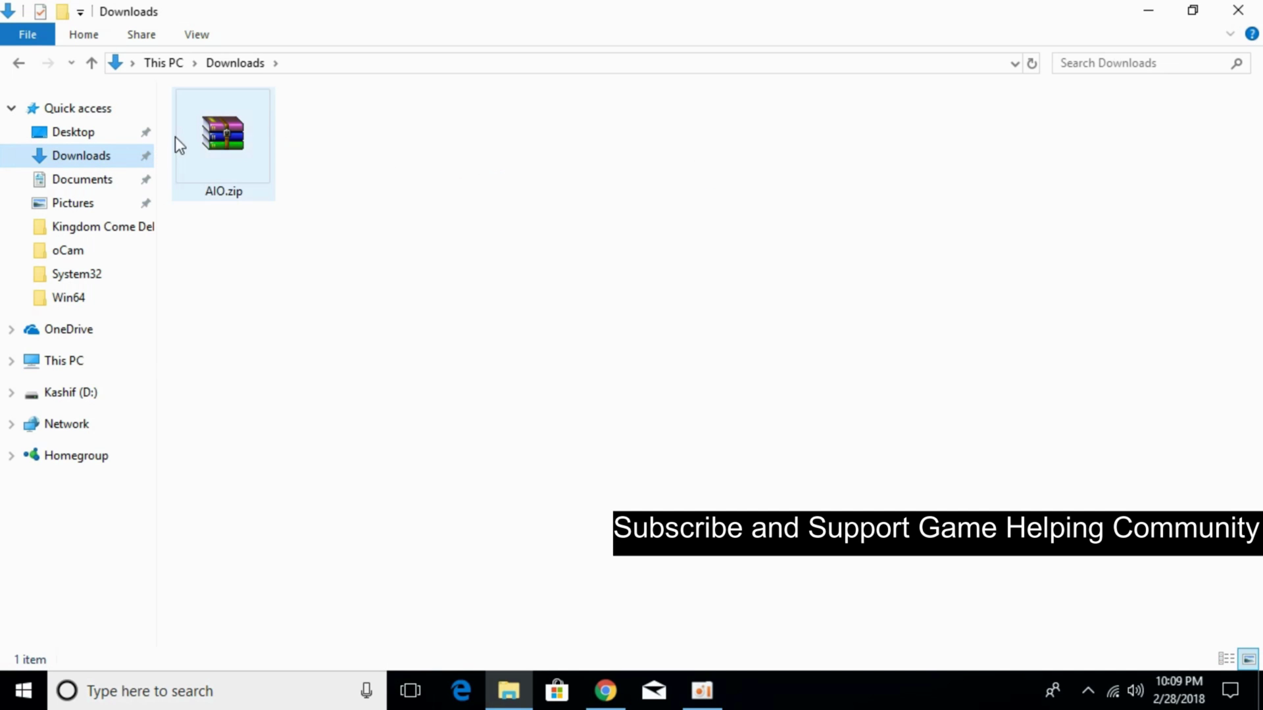
{"action": "left_click", "coordinate": [224, 138]}
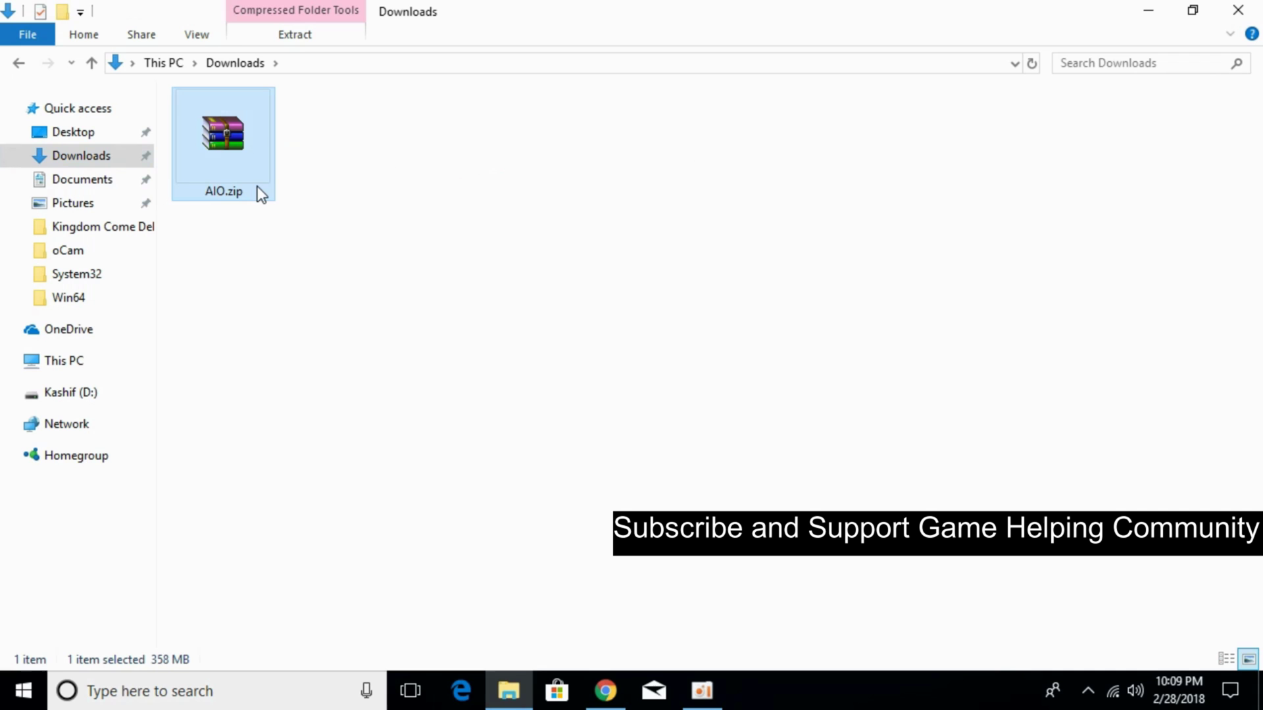
{"action": "right_click", "coordinate": [238, 129]}
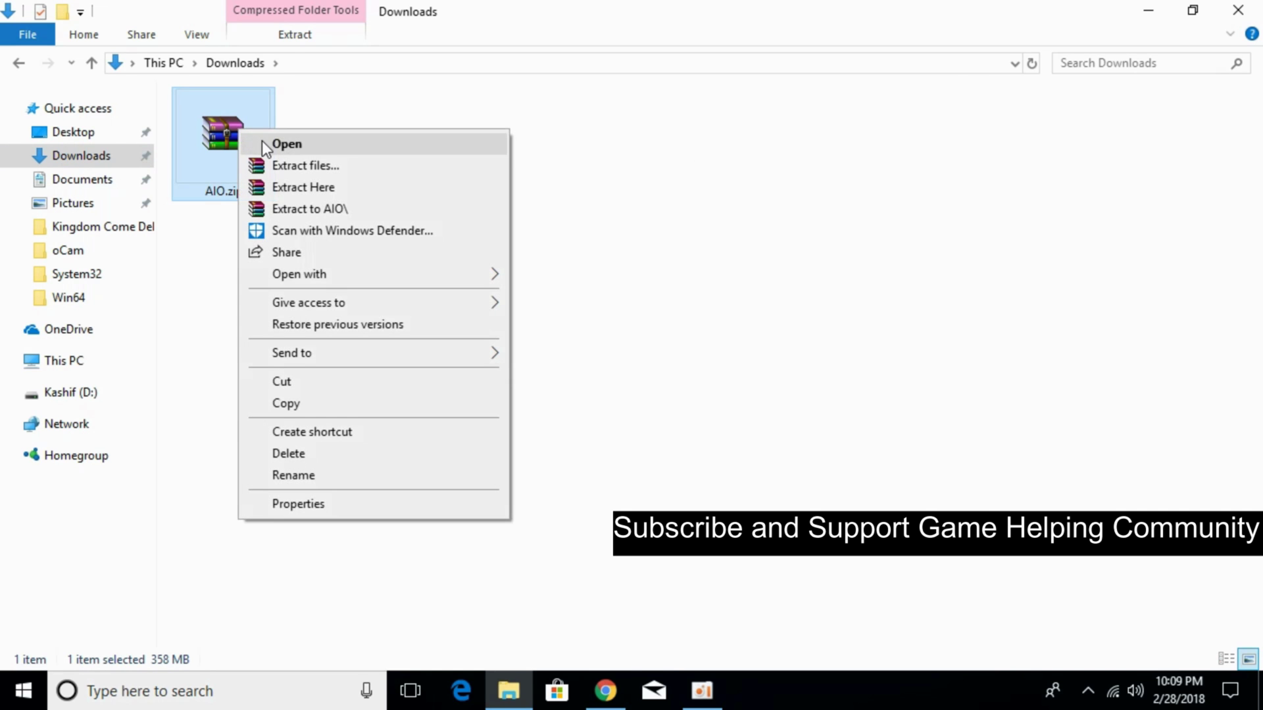
Extract AIO.zip with WinRAR to Downloads\AIO, then close the archive window
{"action": "left_click", "coordinate": [262, 141]}
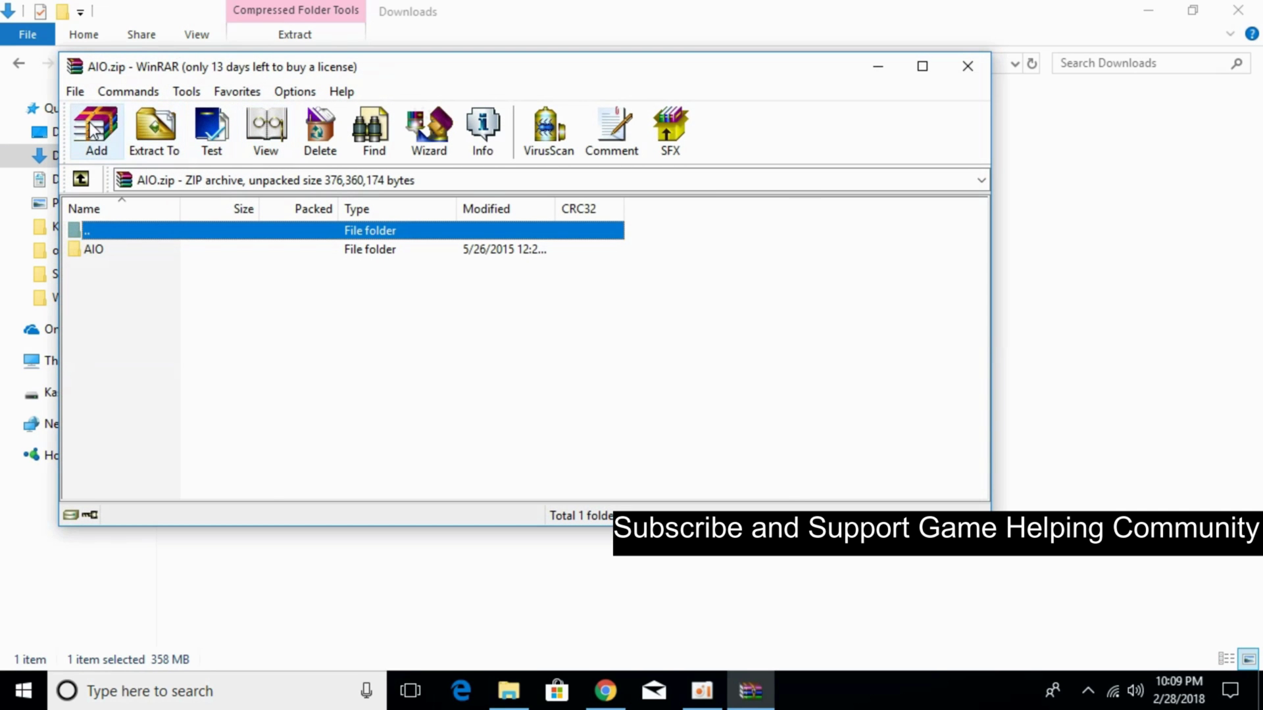
{"action": "left_click", "coordinate": [165, 123]}
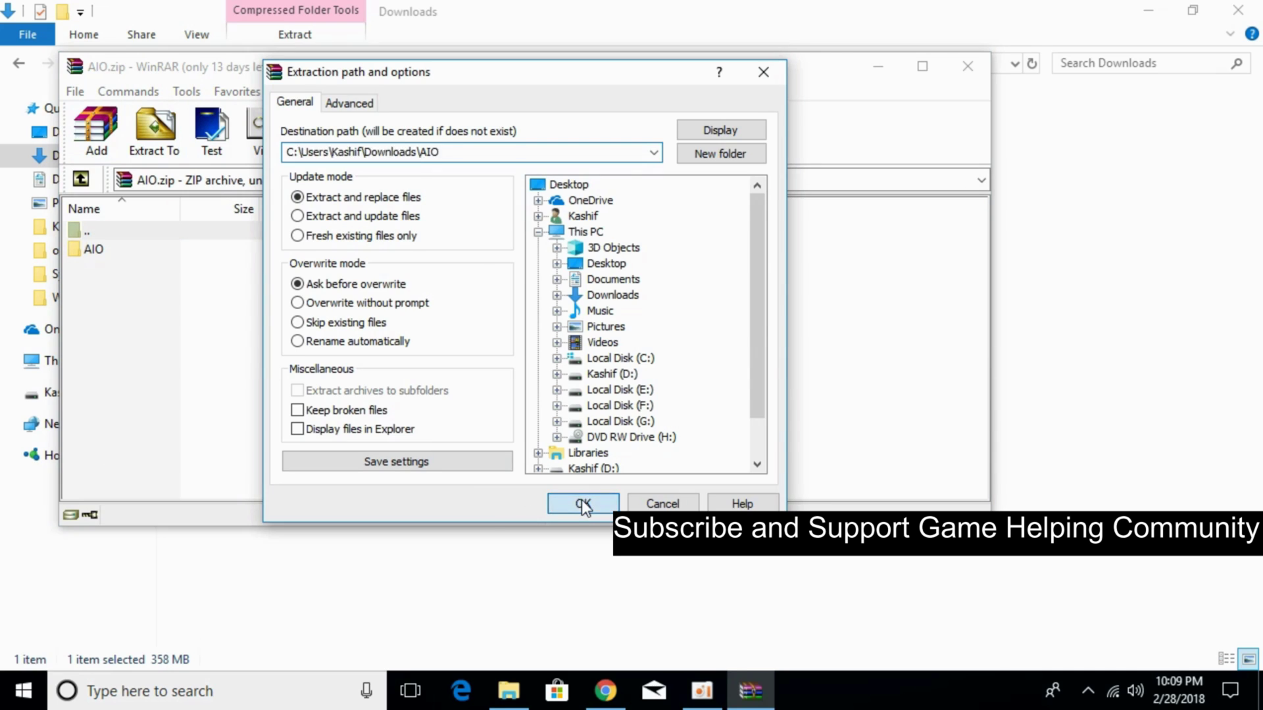
{"action": "left_click", "coordinate": [522, 488]}
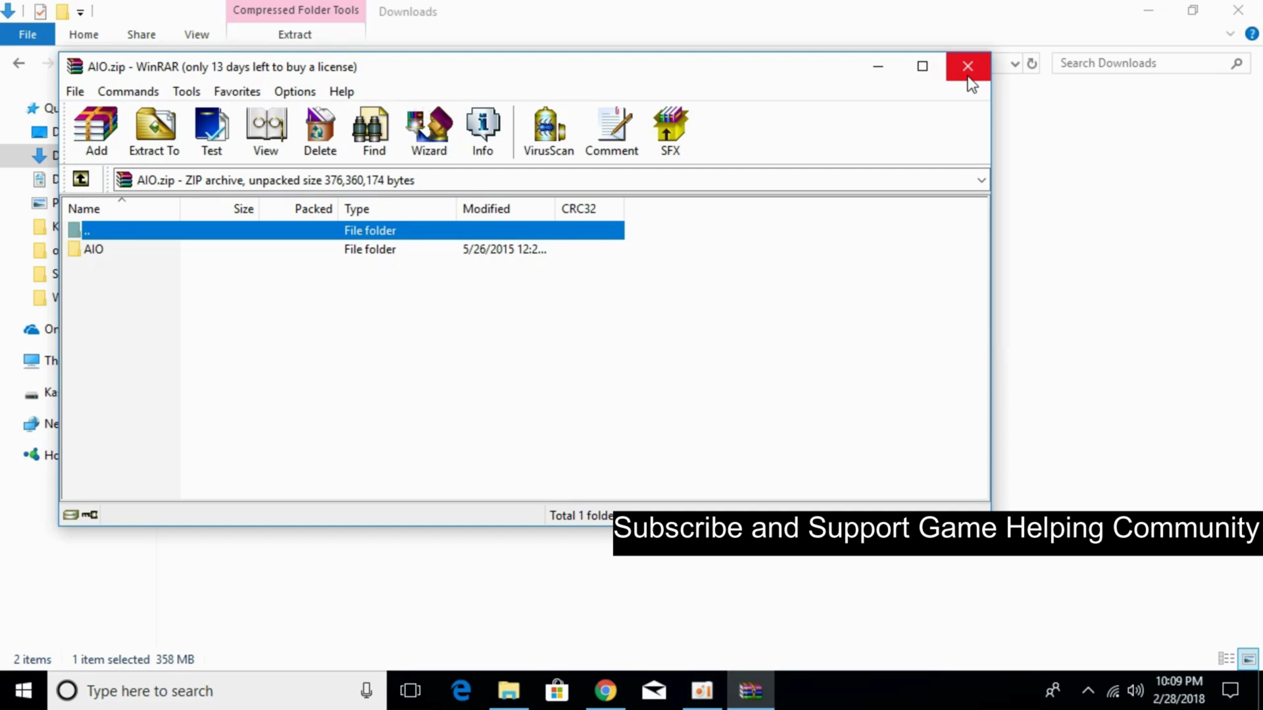
{"action": "left_click", "coordinate": [968, 67]}
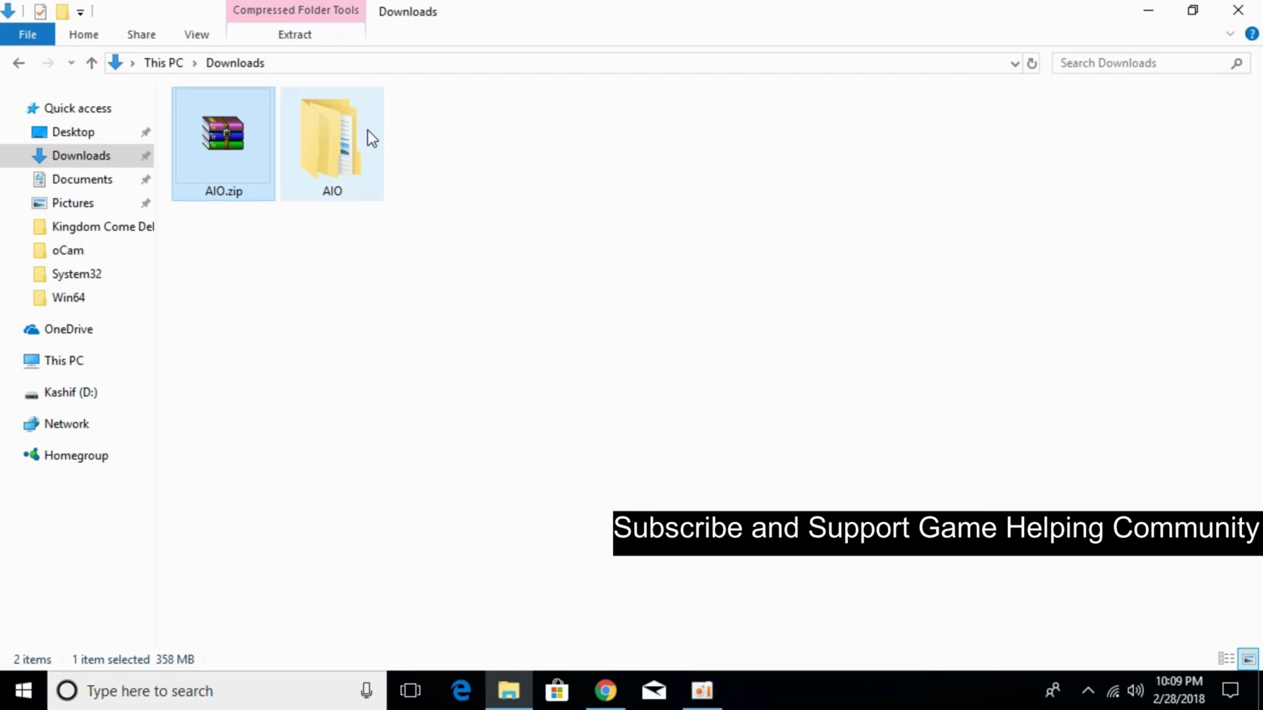
Drill into AIO > AIO > svcpack to reach aio-runtimes.exe
{"action": "double_click", "coordinate": [340, 153]}
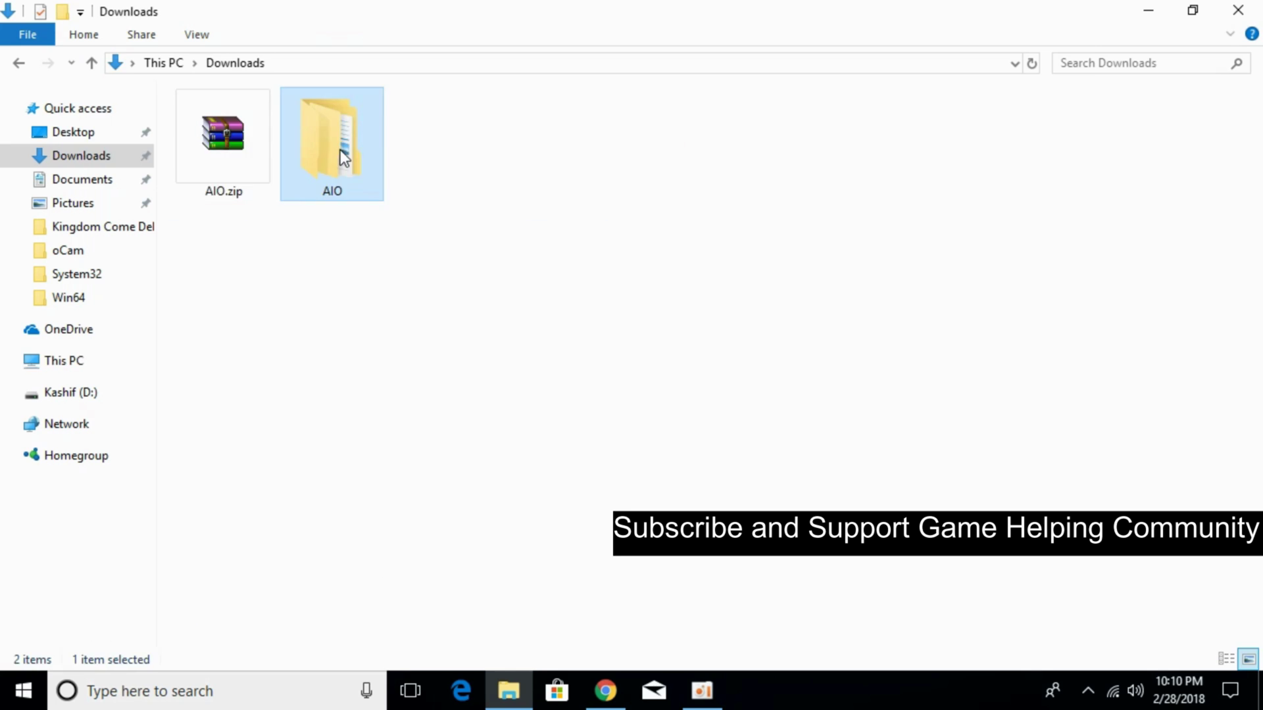
{"action": "double_click", "coordinate": [361, 123]}
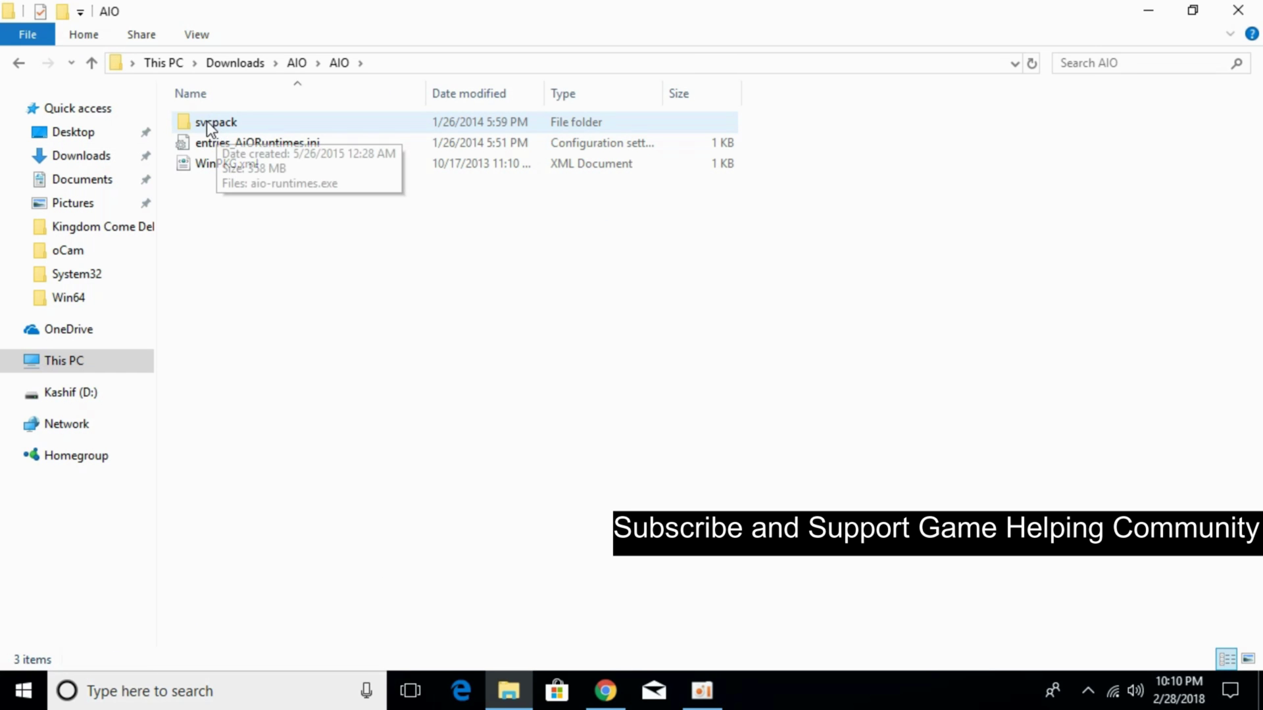
{"action": "double_click", "coordinate": [253, 122]}
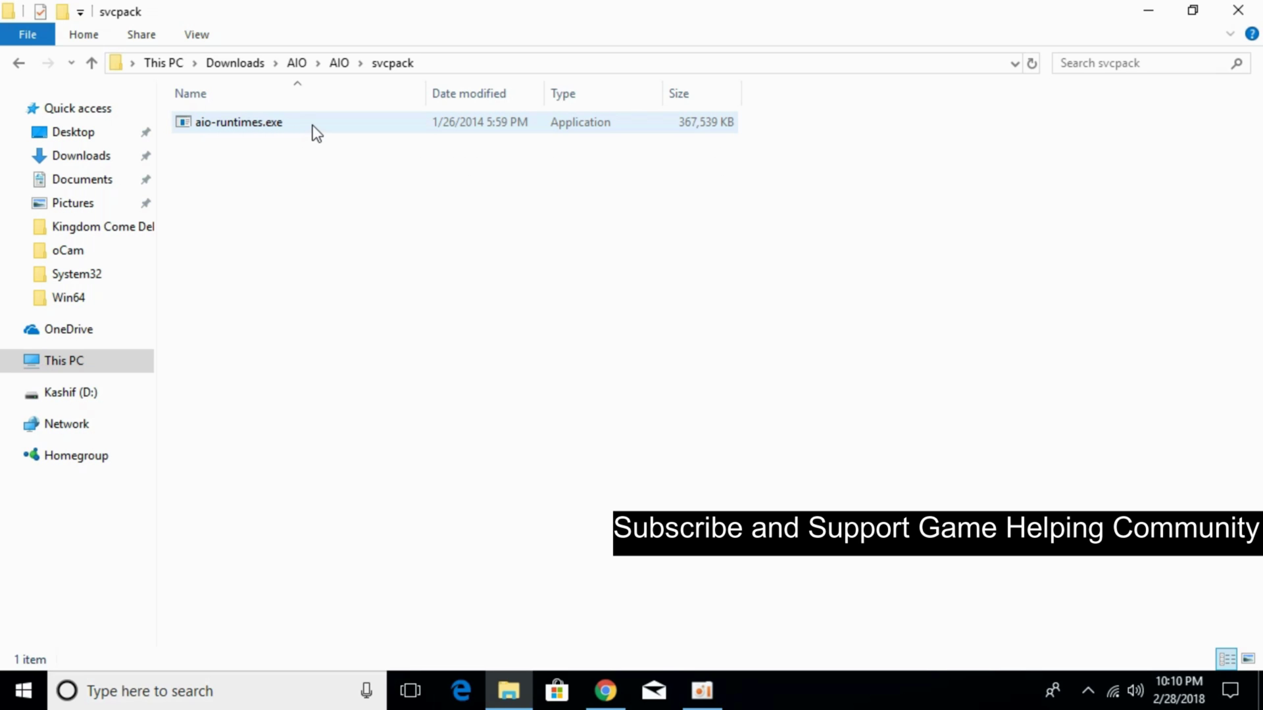
Run aio-runtimes.exe until WinPKG lists all eleven runtime components checked
{"action": "double_click", "coordinate": [259, 125]}
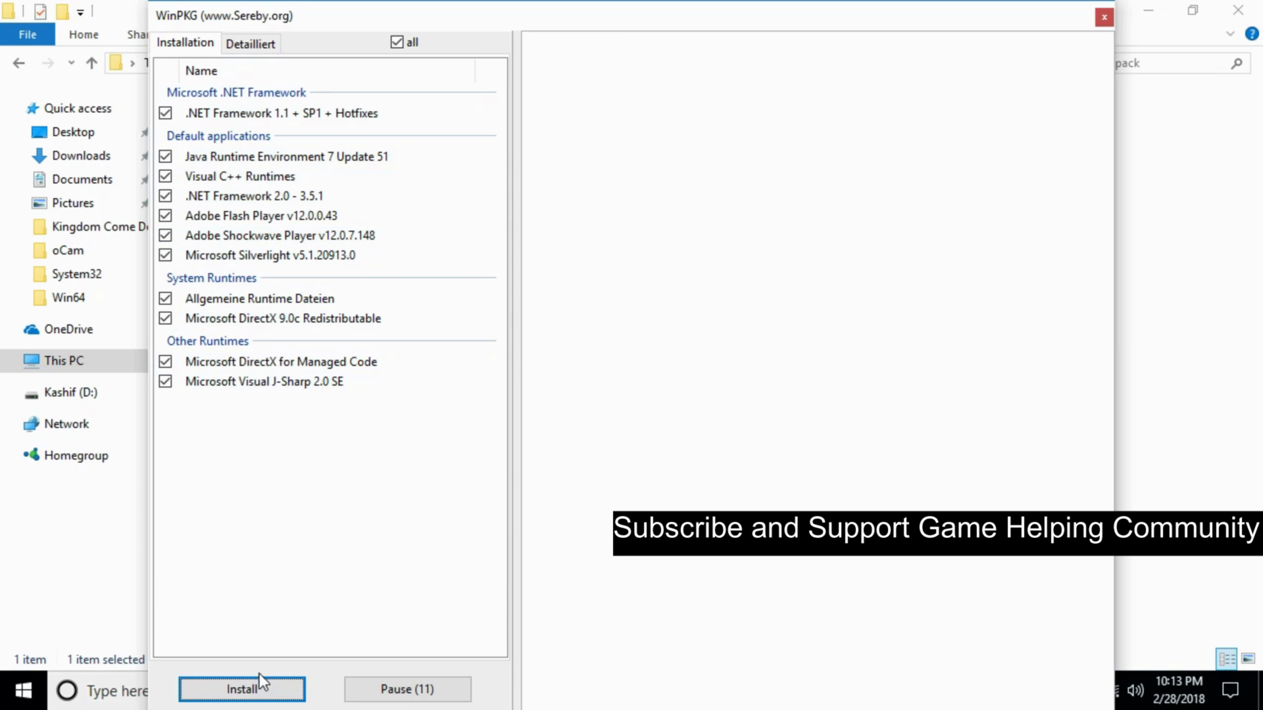
Install all eleven checked runtime components from the WinPKG package list
{"action": "left_click", "coordinate": [258, 693]}
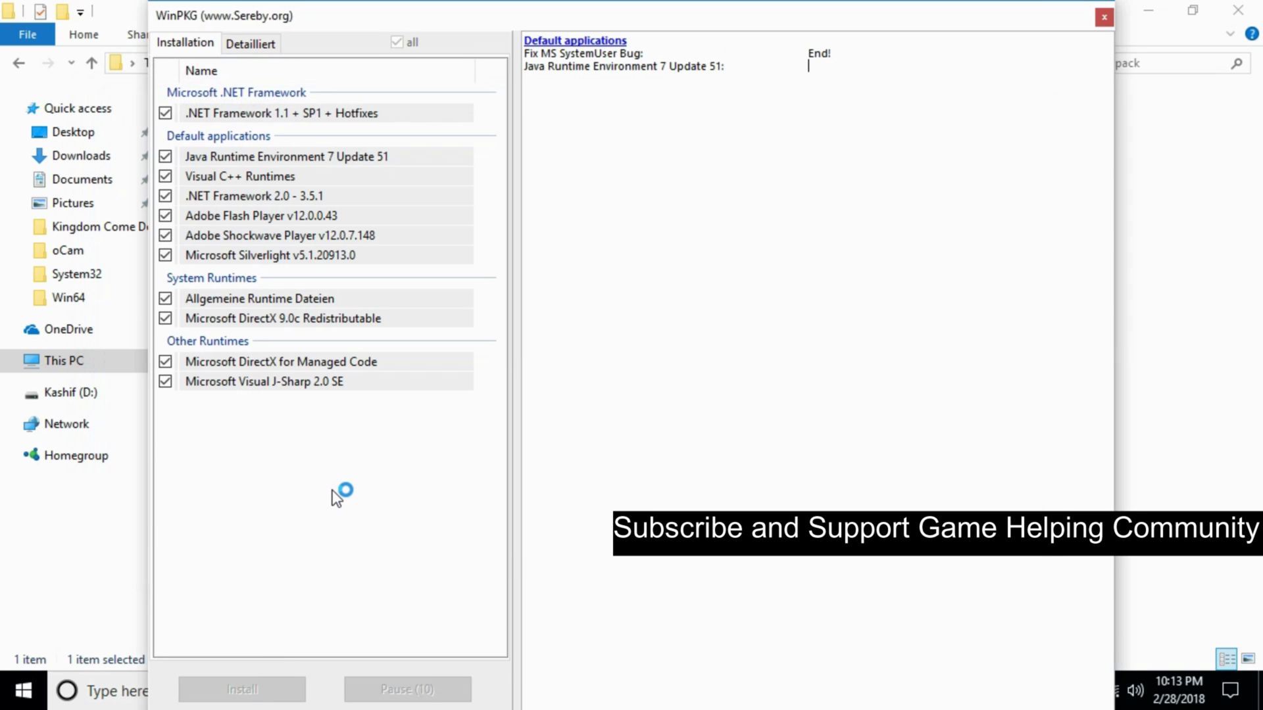